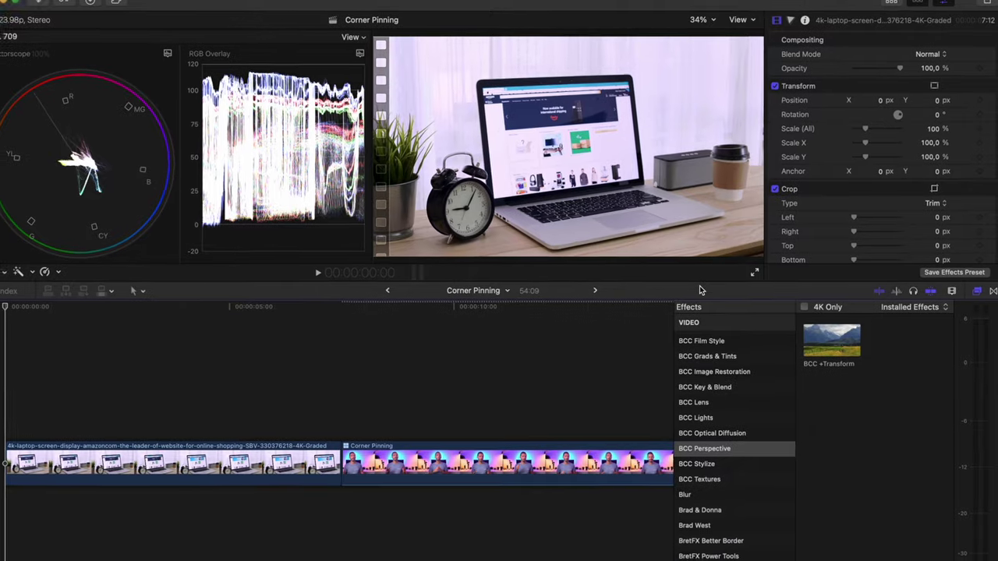
Step: Place the Corner Pinning talking-head clip on a track above the 4K laptop desk clip
left_click_drag(820, 338, 863, 372)
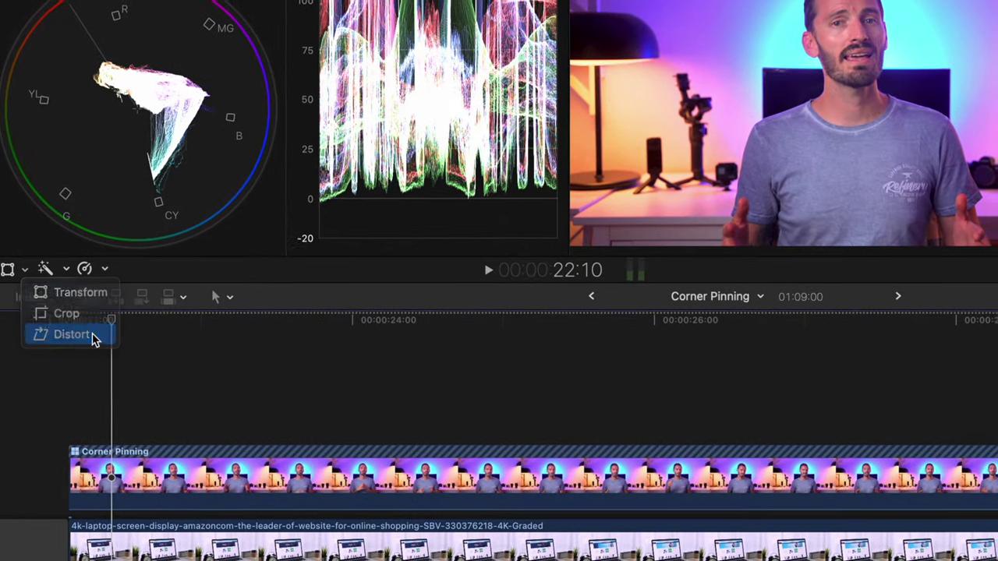
Step: Distort the talking-head clip so its four corners sit on the laptop screen corners
left_click(100, 333)
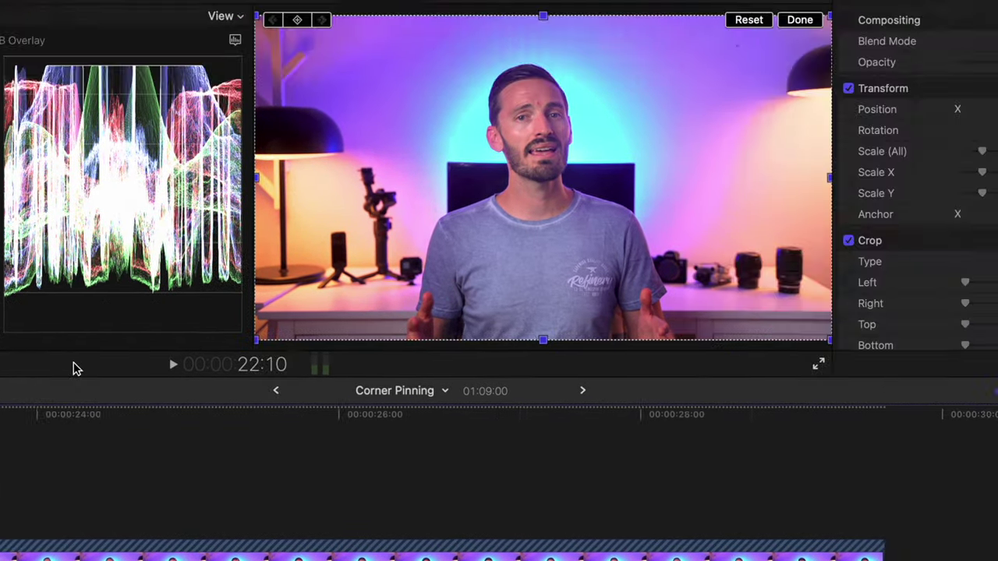
left_click_drag(82, 400, 248, 320)
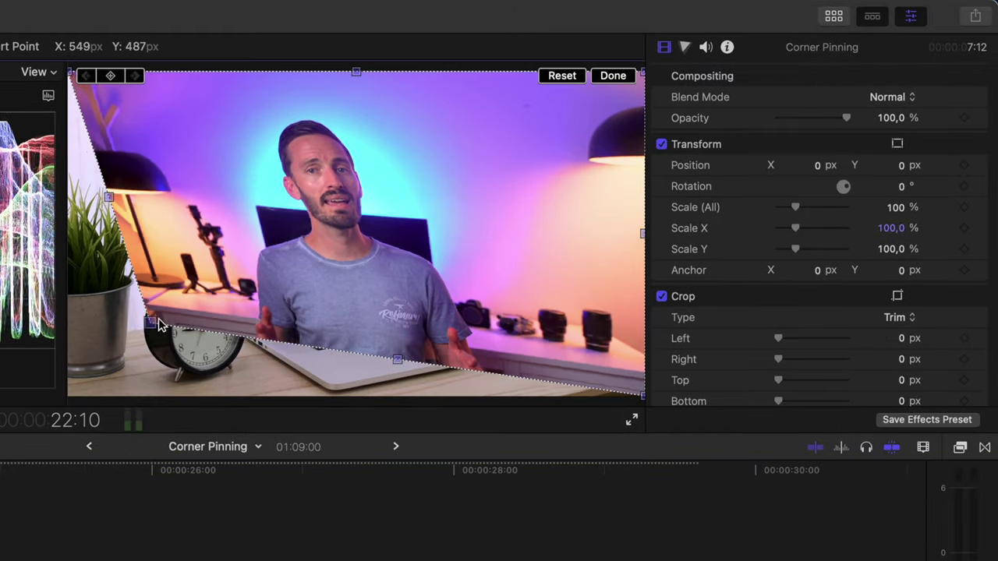
left_click_drag(72, 72, 223, 146)
left_click_drag(641, 72, 448, 140)
left_click_drag(640, 393, 459, 284)
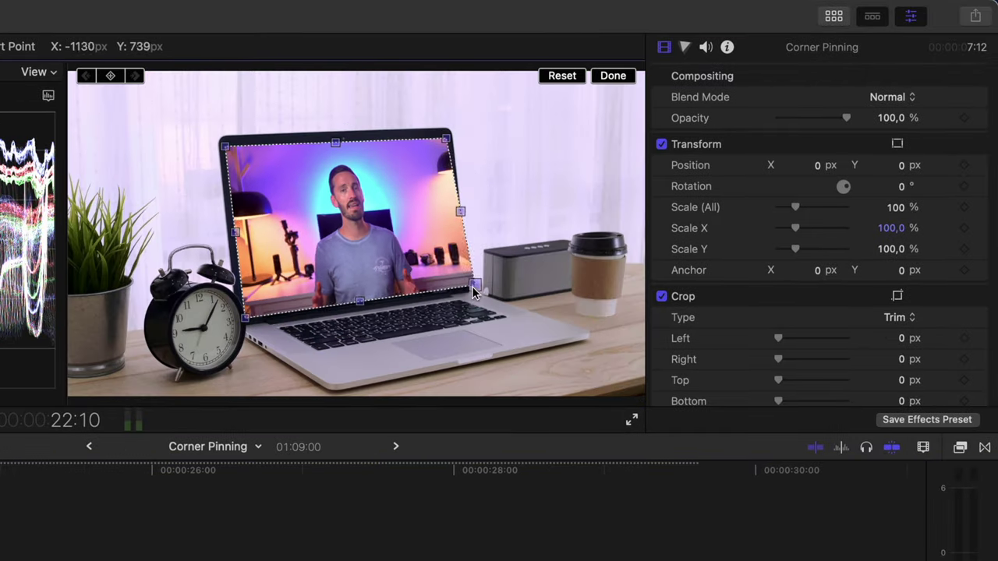
scroll(897, 234, "down", 5)
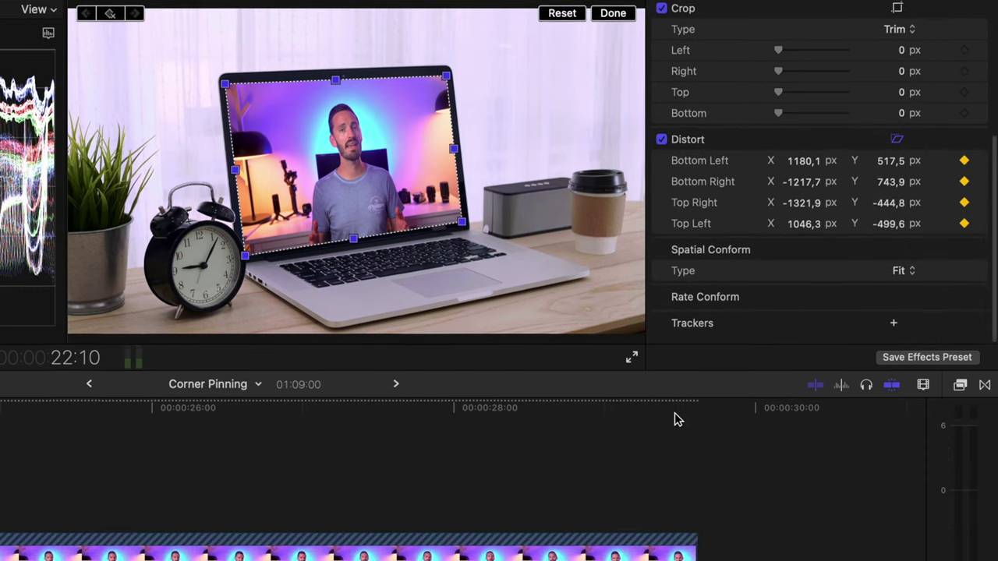
Step: Realign the pinned corners at later frames and play through the shot to check the fit
left_click(674, 483)
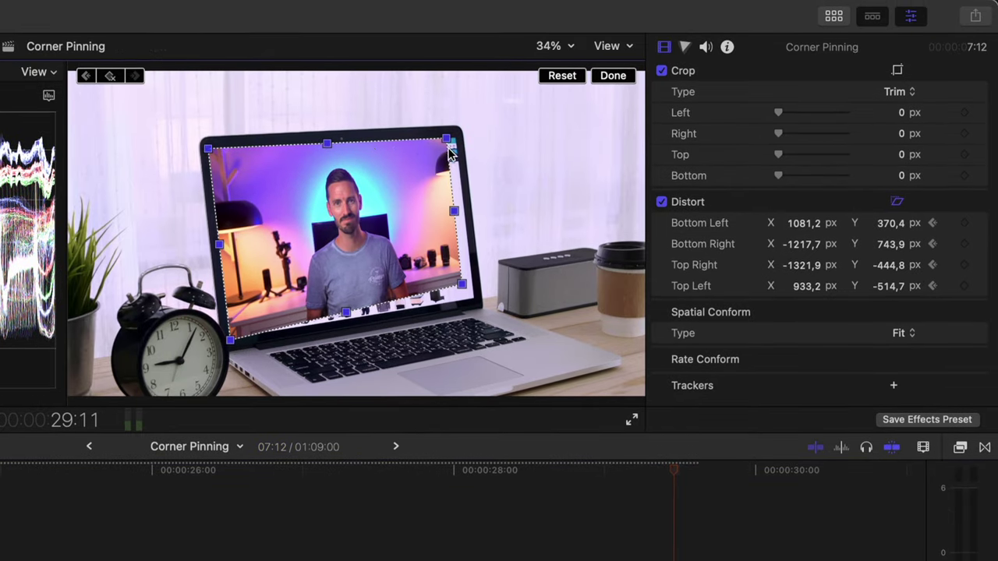
left_click_drag(468, 295, 462, 288)
left_click(521, 476)
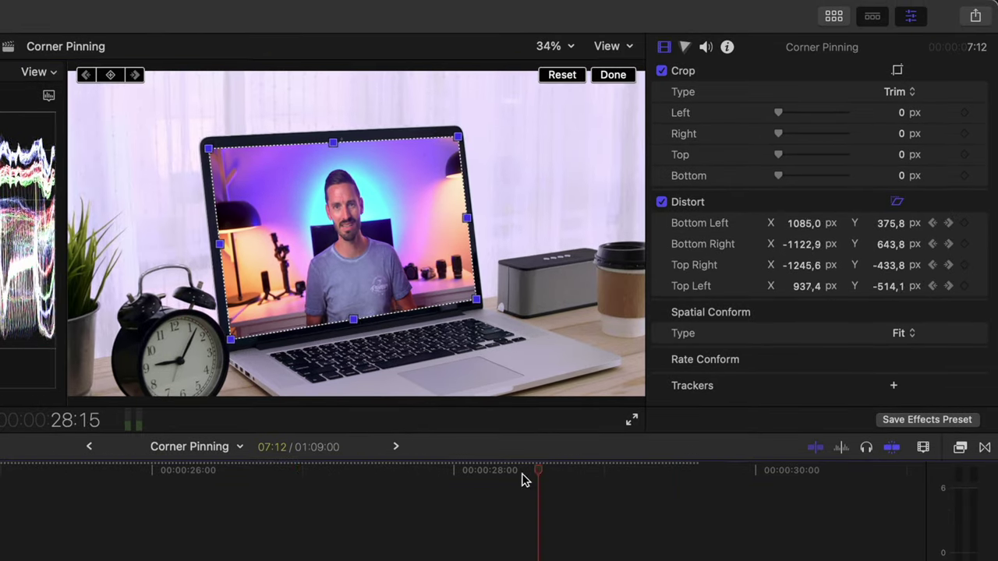
left_click(104, 481)
left_click_drag(240, 328, 234, 337)
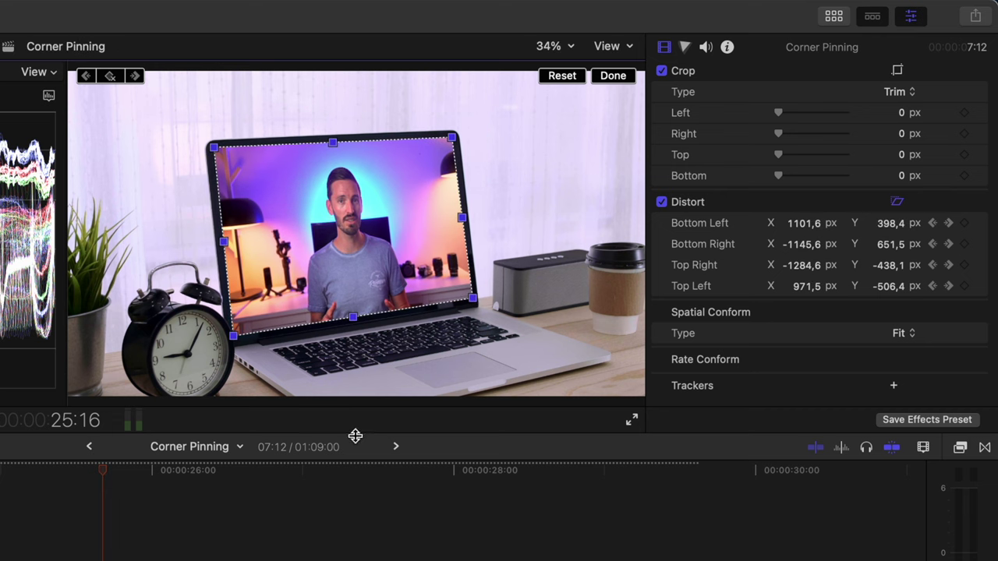
left_click_drag(204, 474, 551, 496)
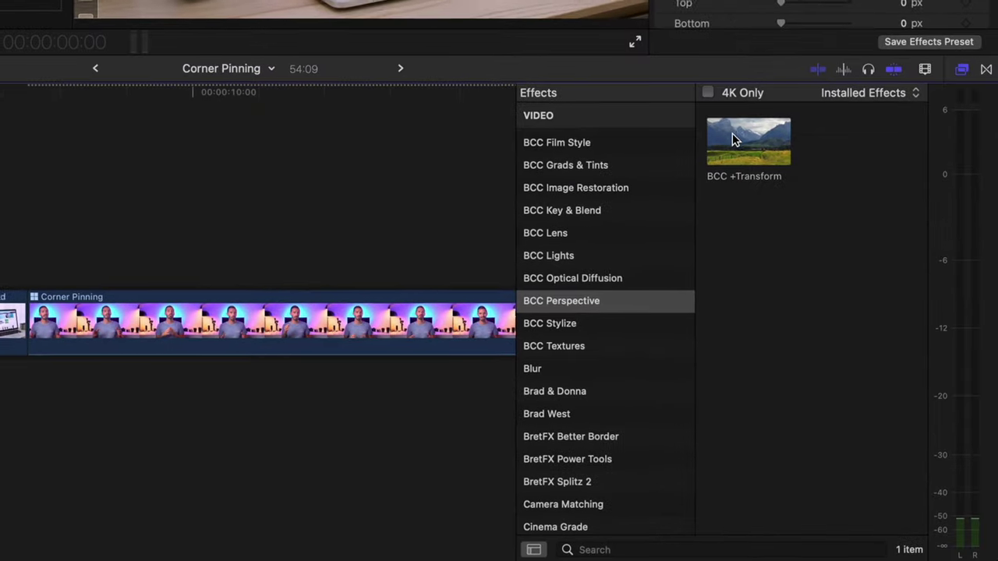
left_click_drag(732, 138, 797, 215)
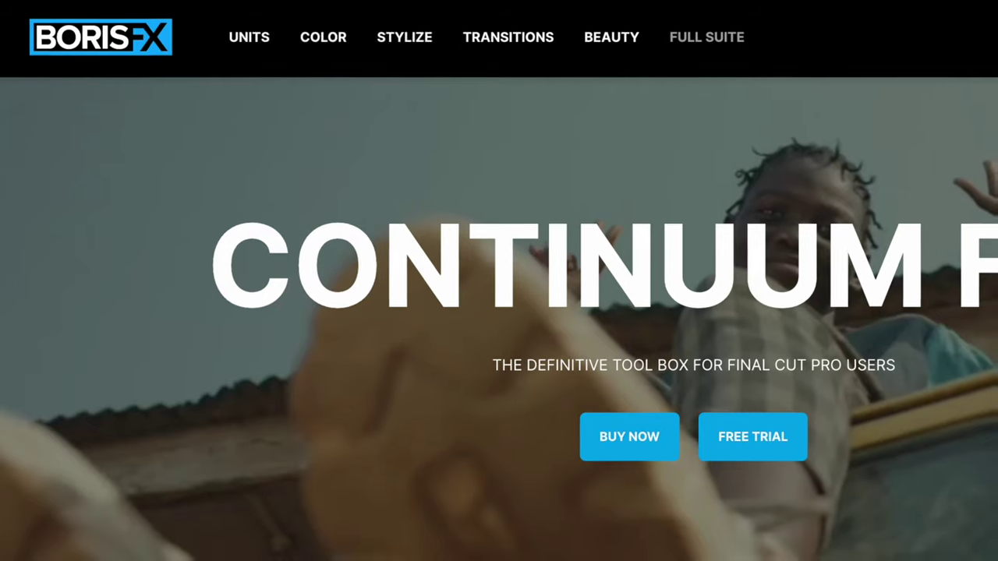
Step: Scroll down the Boris FX Continuum page for Final Cut Pro
scroll(499, 312, "down", 15)
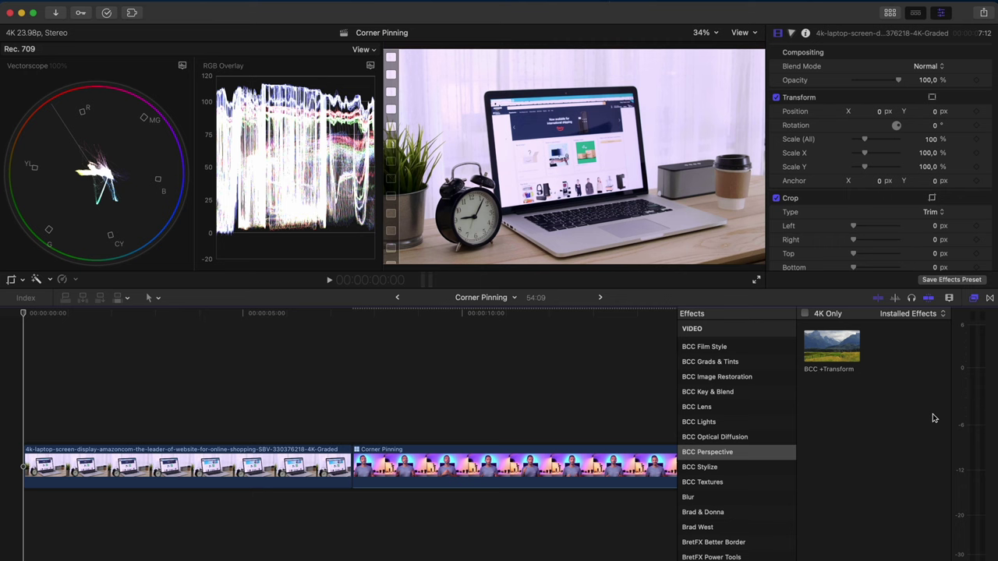
Step: Make the laptop clip a compound clip named Corner Pinning Clip and apply BCC +Transform to it
left_click_drag(274, 403, 211, 476)
key("alt+g")
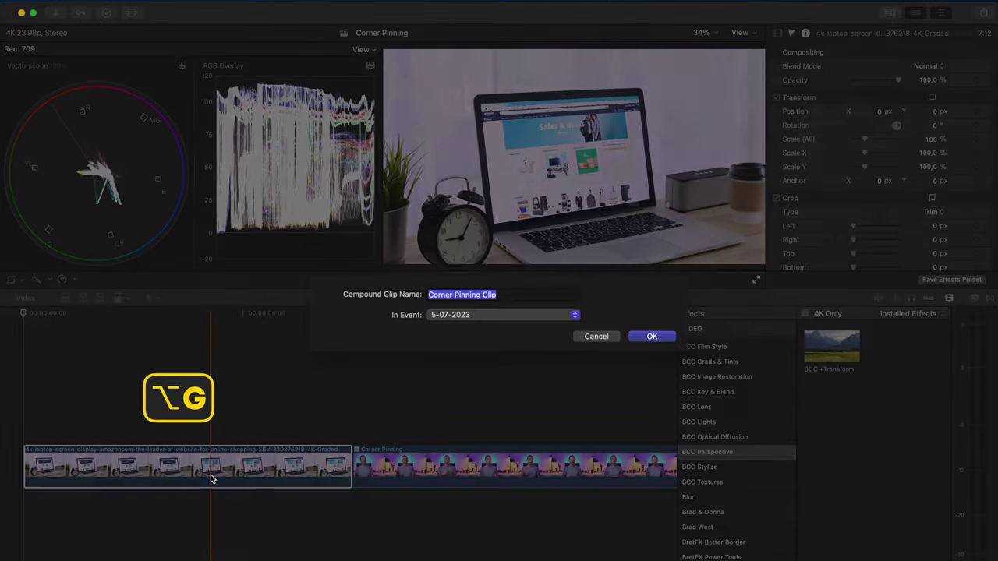
key("Return")
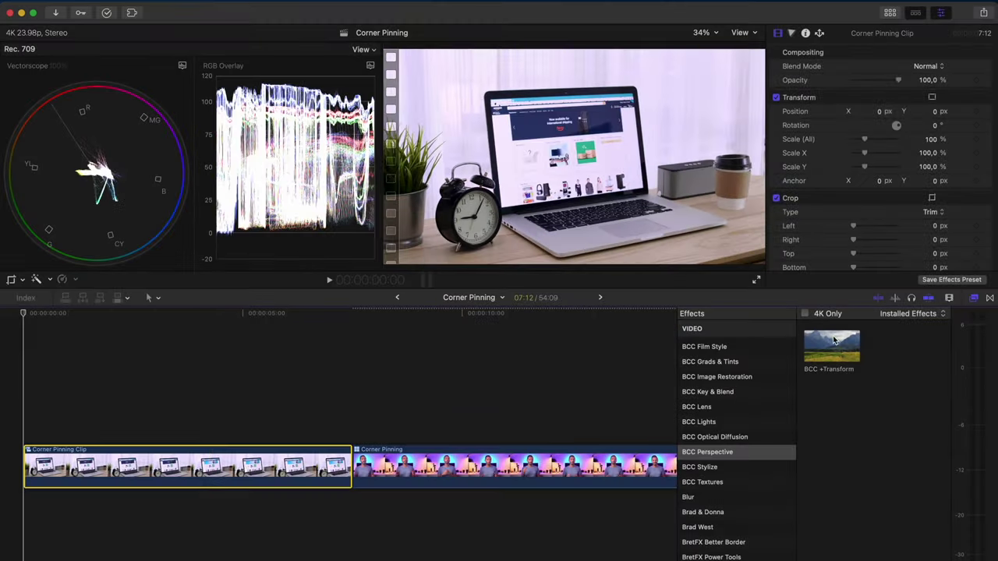
left_click_drag(834, 341, 316, 464)
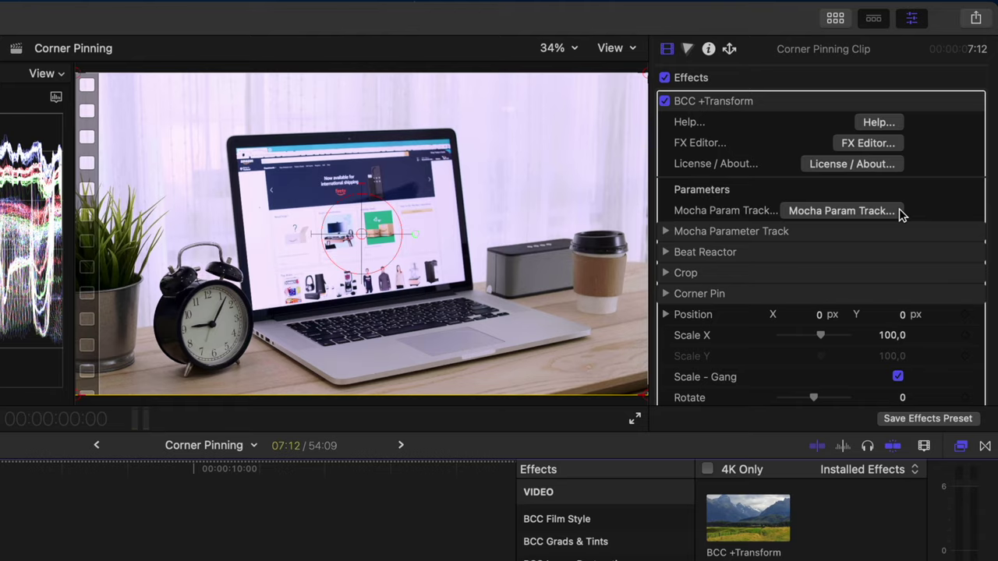
left_click(842, 211)
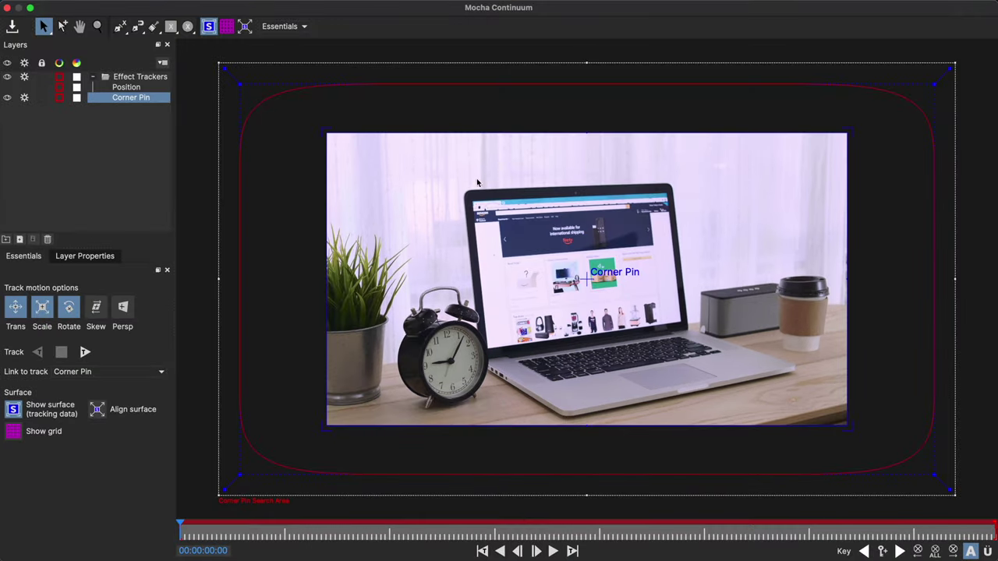
Step: Drag the Corner Pin surface's top-left, bottom-left and top-right corners onto the laptop screen, zooming in to refine
left_click_drag(323, 130, 460, 193)
left_click_drag(326, 427, 468, 355)
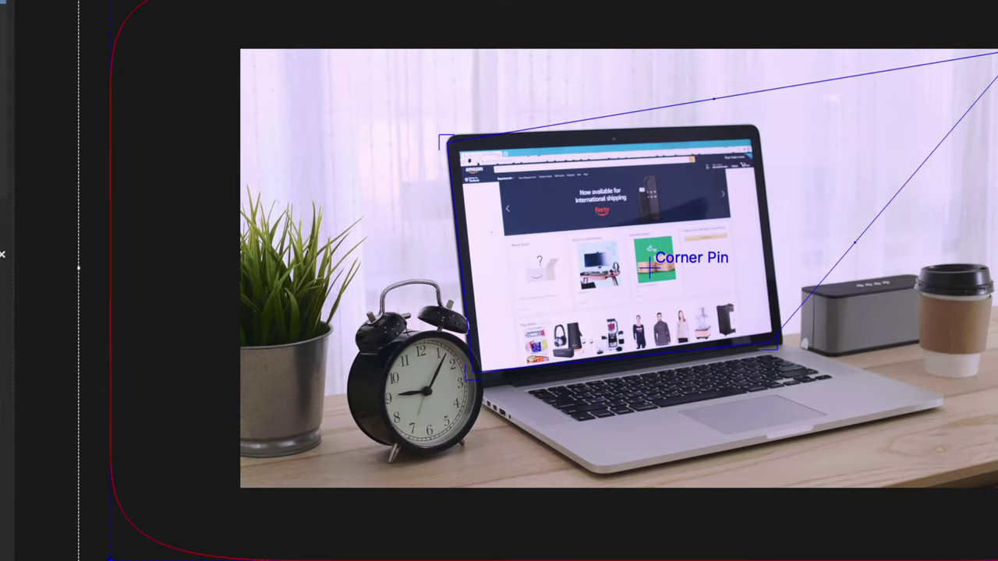
left_click_drag(772, 131, 757, 134)
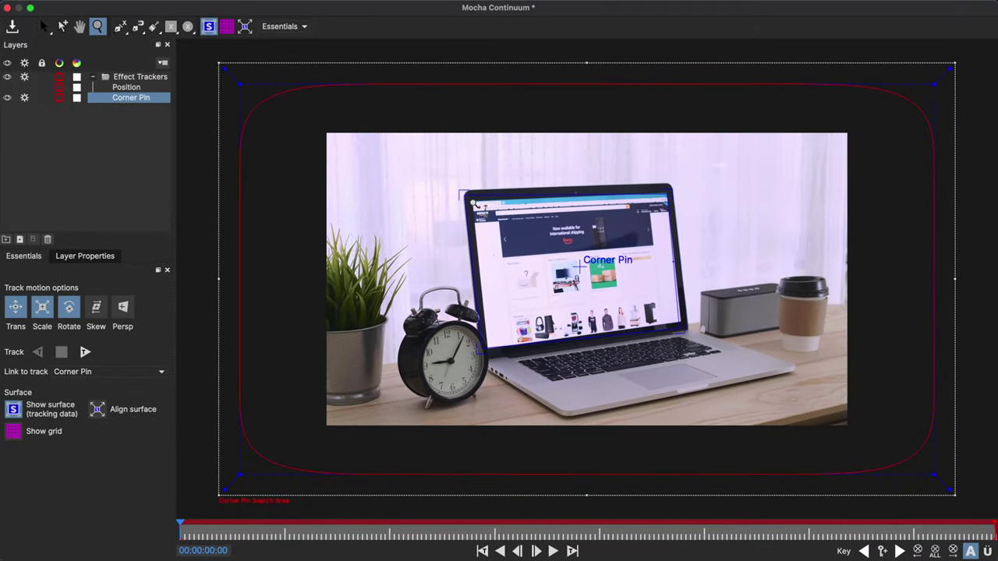
key("z")
scroll(474, 202, "up", 5)
left_click_drag(491, 148, 491, 35)
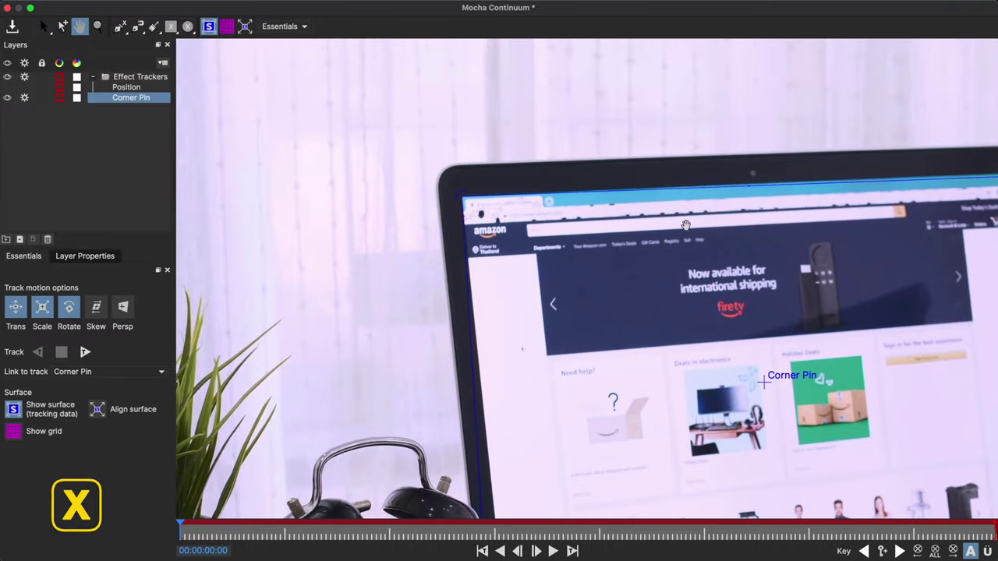
left_click_drag(685, 224, 623, 169)
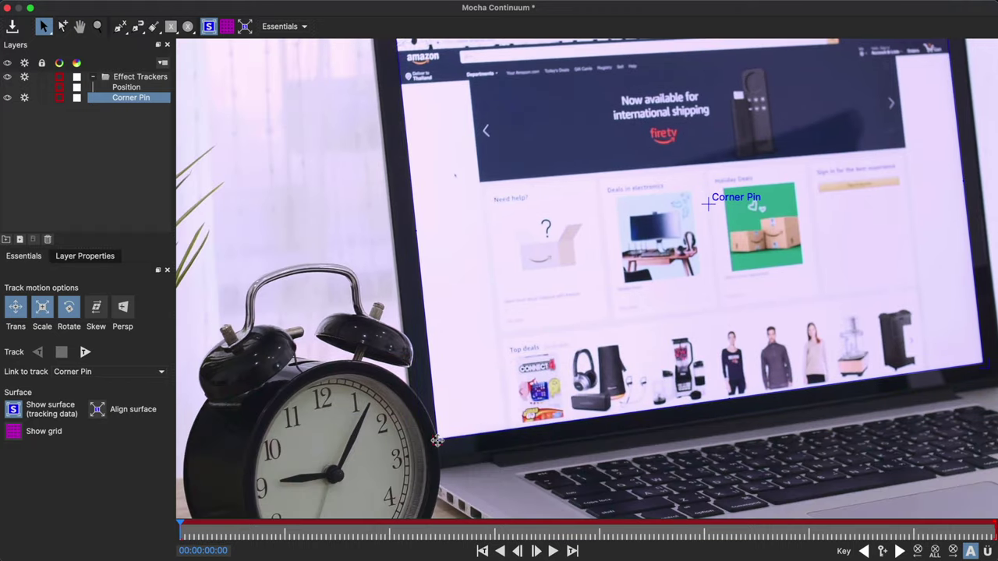
scroll(438, 440, "down", 10)
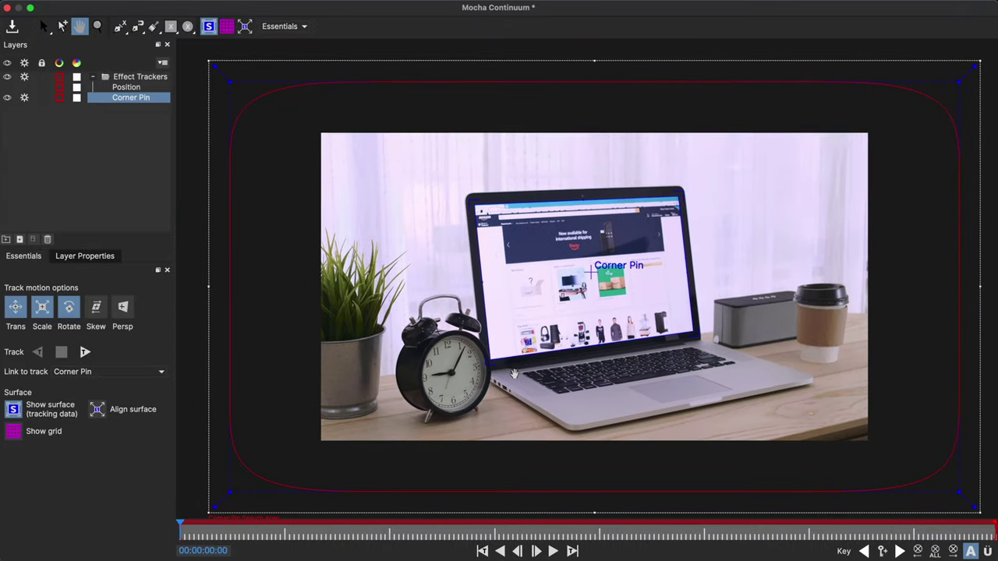
Step: Pull all four corners of the red search area in tight around the laptop
key("s")
left_click_drag(250, 95, 442, 179)
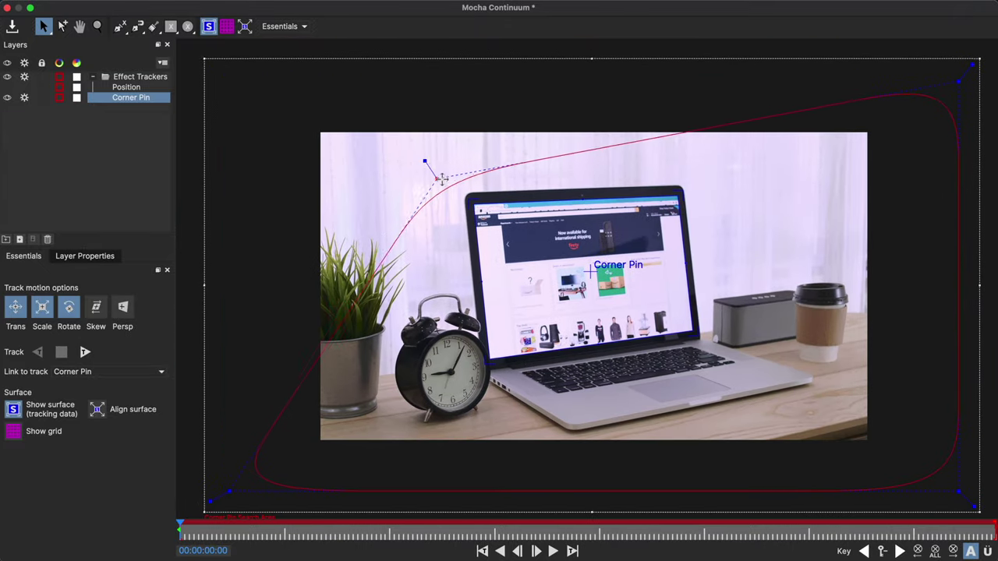
left_click_drag(313, 453, 470, 365)
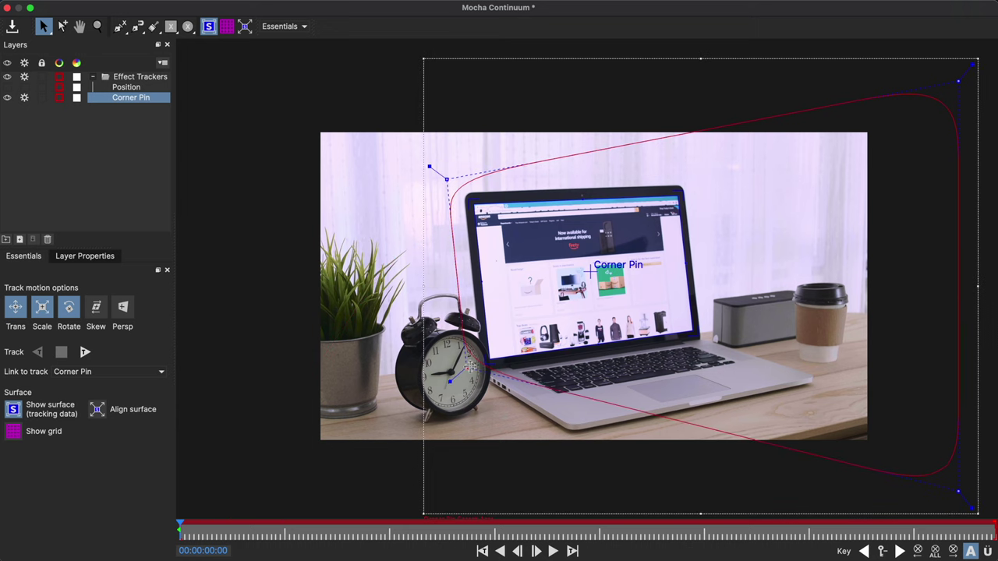
scroll(520, 374, "down", 2)
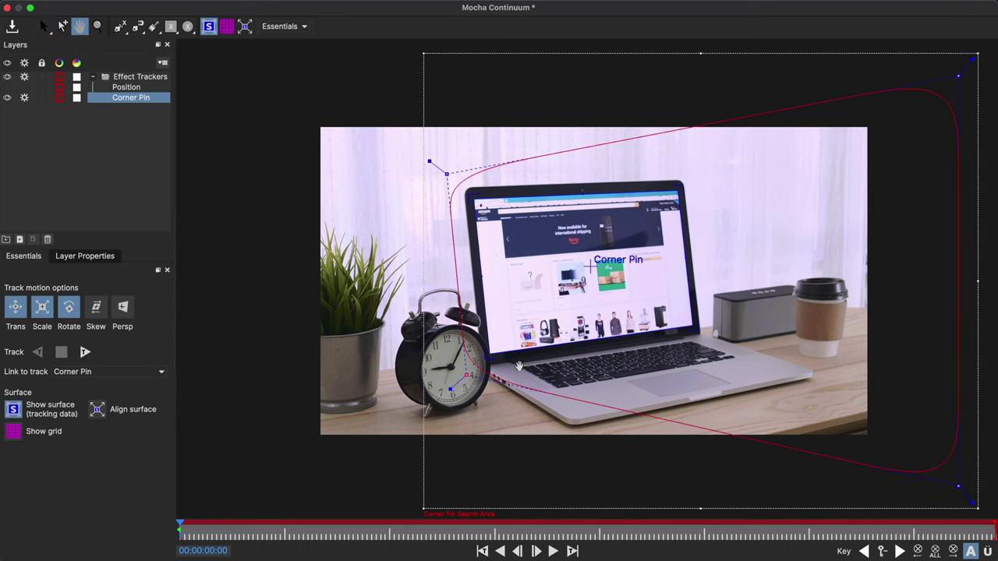
left_click_drag(955, 469, 730, 326)
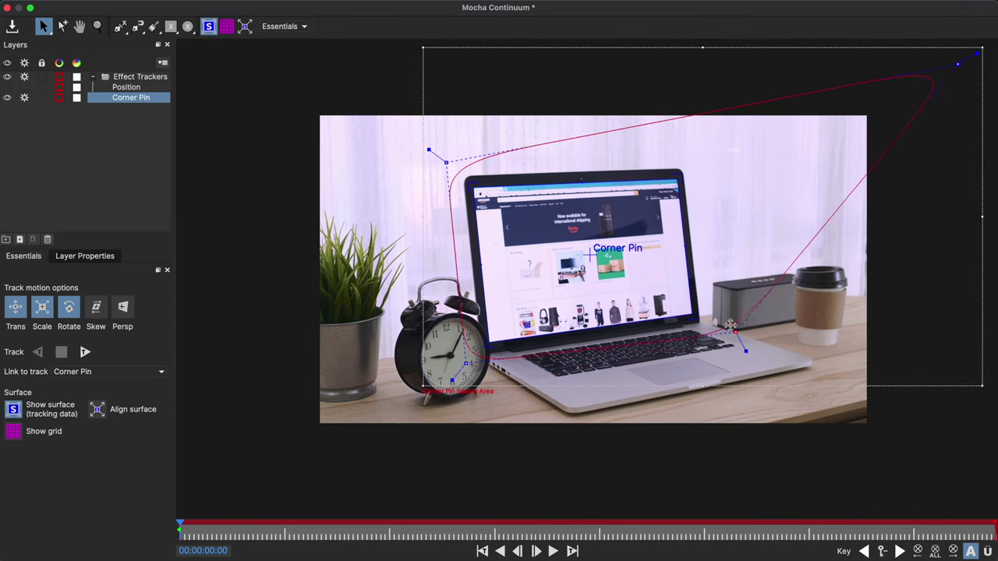
left_click_drag(913, 70, 705, 139)
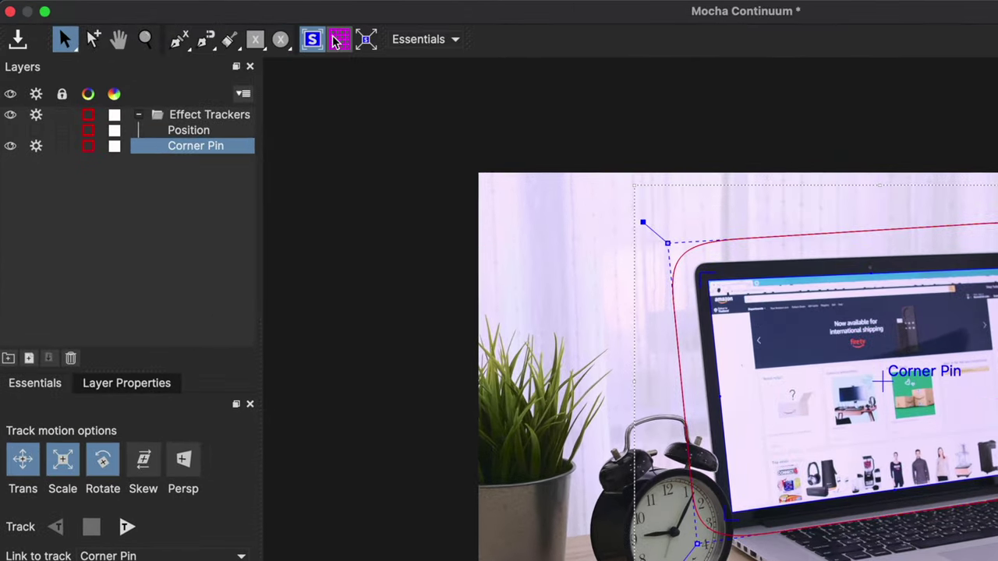
Step: Show and hide the planar grid, then enable Persp in the track motion options
left_click(338, 39)
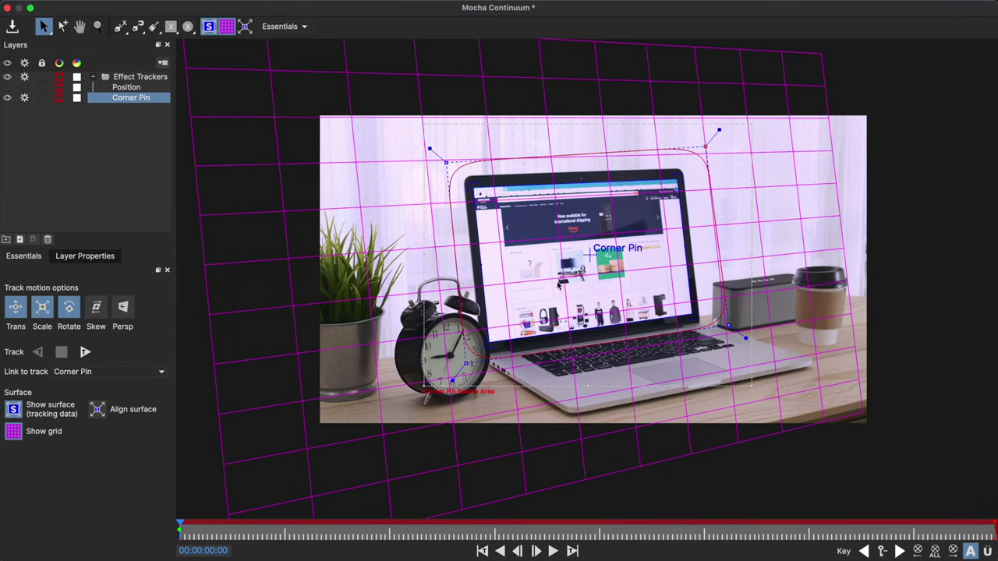
left_click(226, 31)
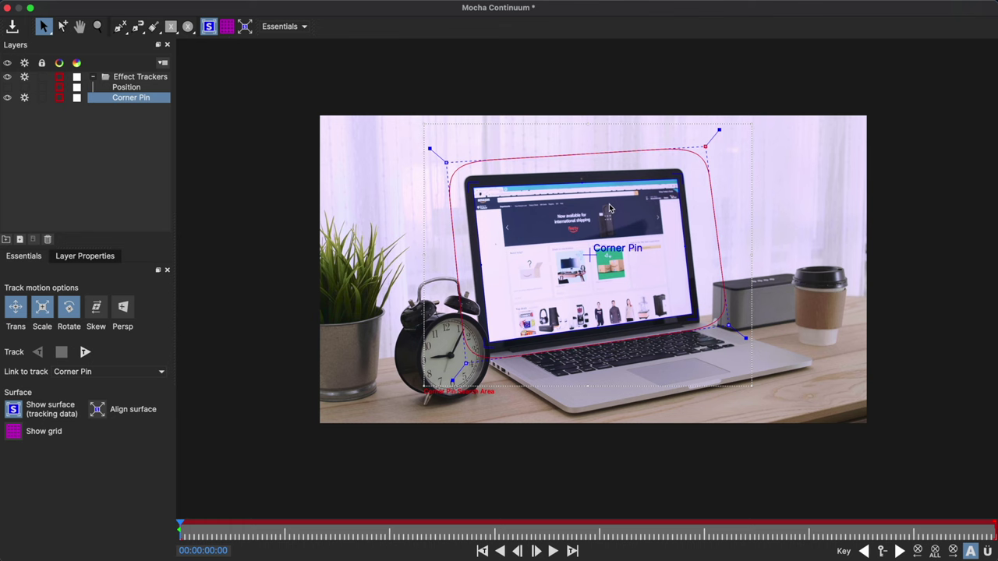
left_click(119, 309)
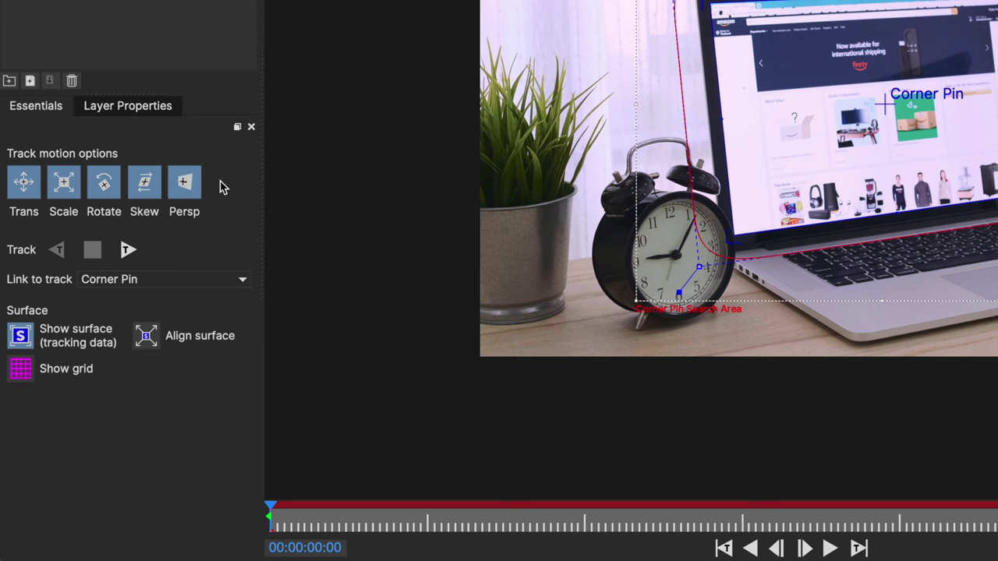
Step: Track the Corner Pin layer forward to 00:00:07:11, zooming in to watch the screen corners
left_click(127, 250)
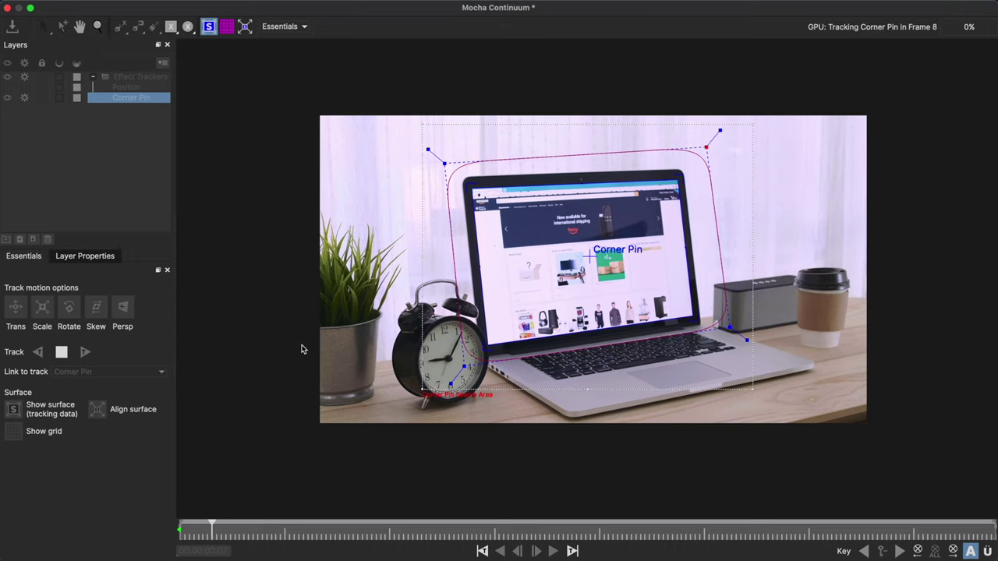
scroll(303, 349, "up", 5)
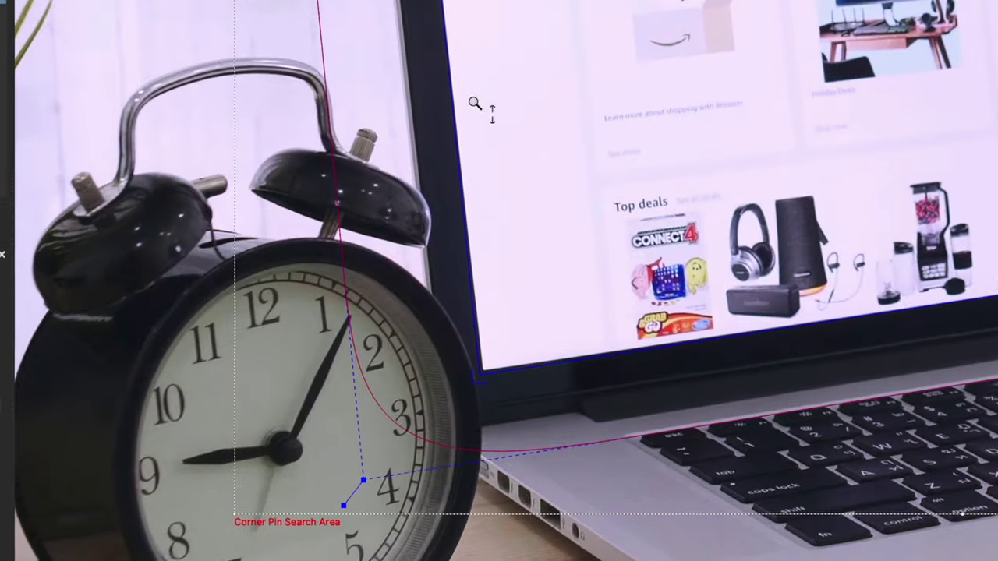
scroll(481, 339, "up", 2)
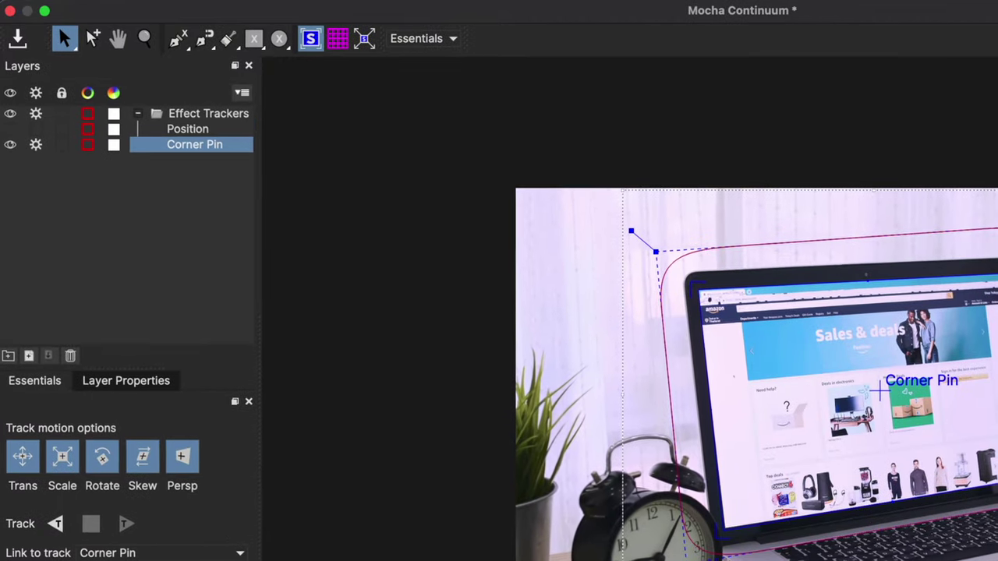
Step: Switch to the Classic workspace, open AdjustTrack and set reference points on the screen corners
left_click(435, 39)
left_click(421, 68)
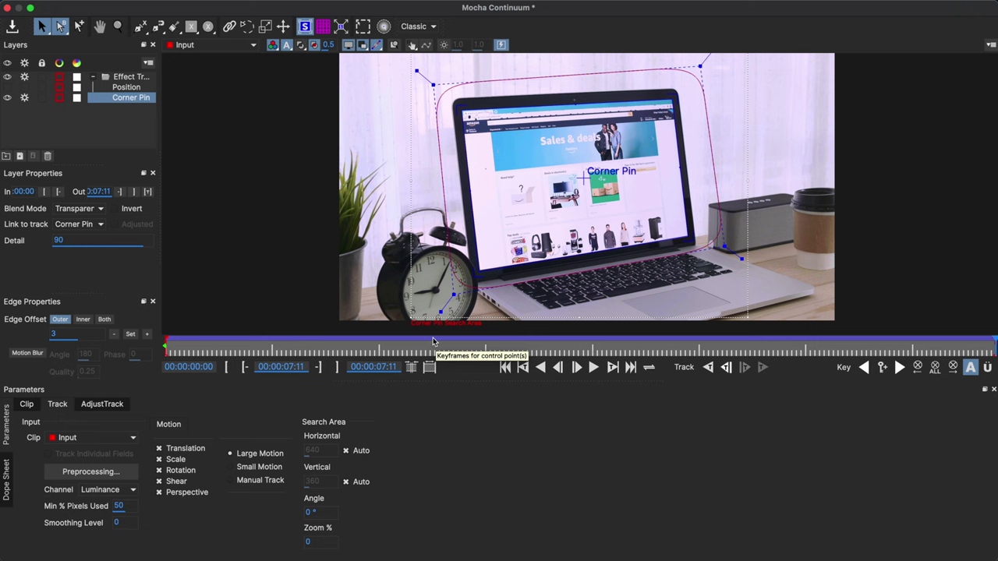
left_click(116, 406)
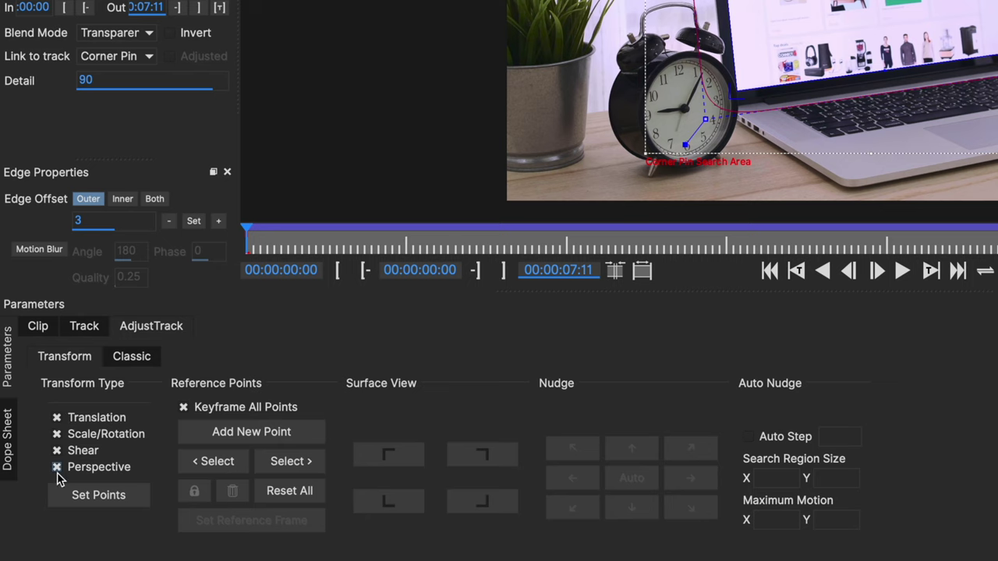
left_click(86, 497)
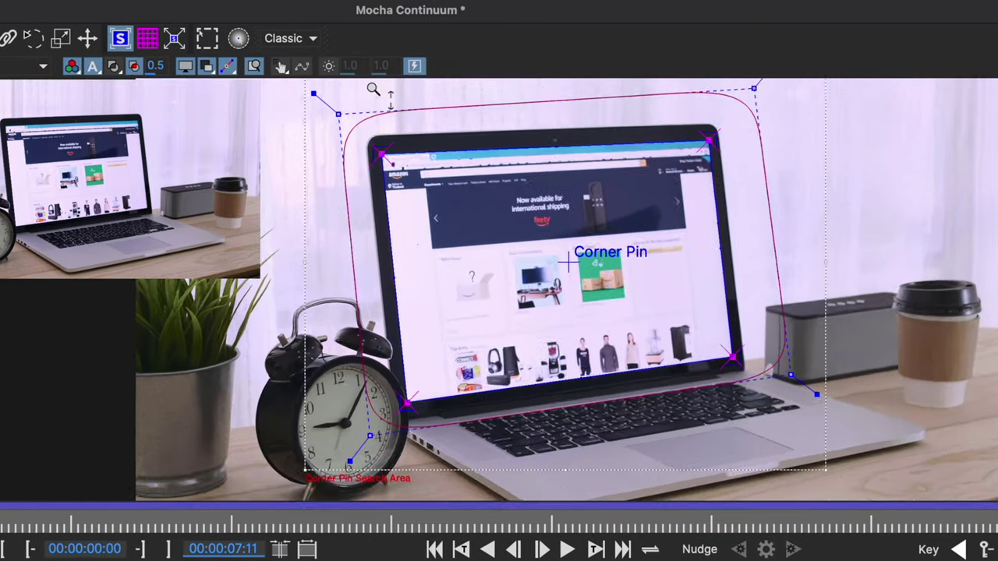
left_click_drag(373, 90, 377, 134)
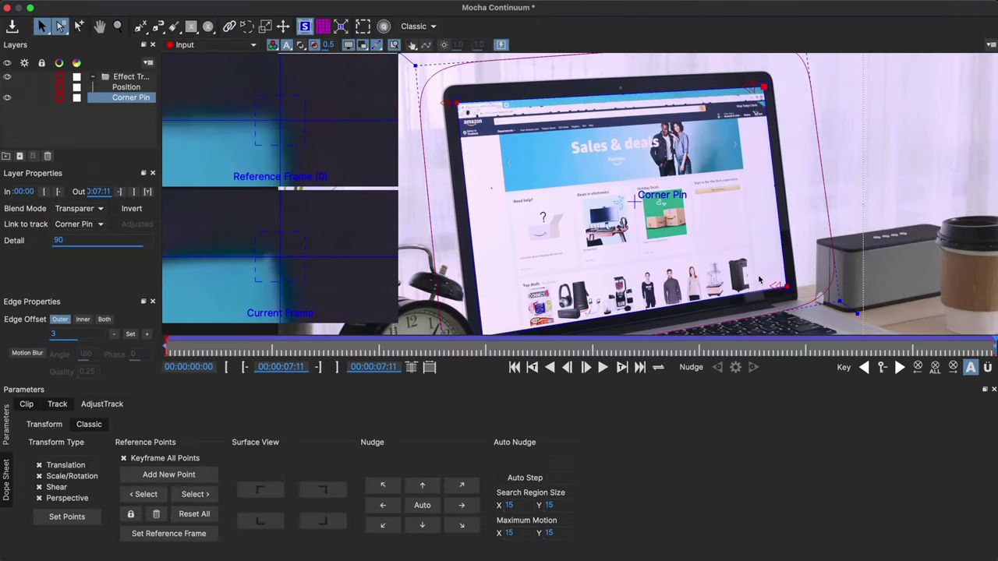
Step: Auto-nudge the bottom-right screen corner onto its reference point
left_click(783, 285)
left_click(421, 506)
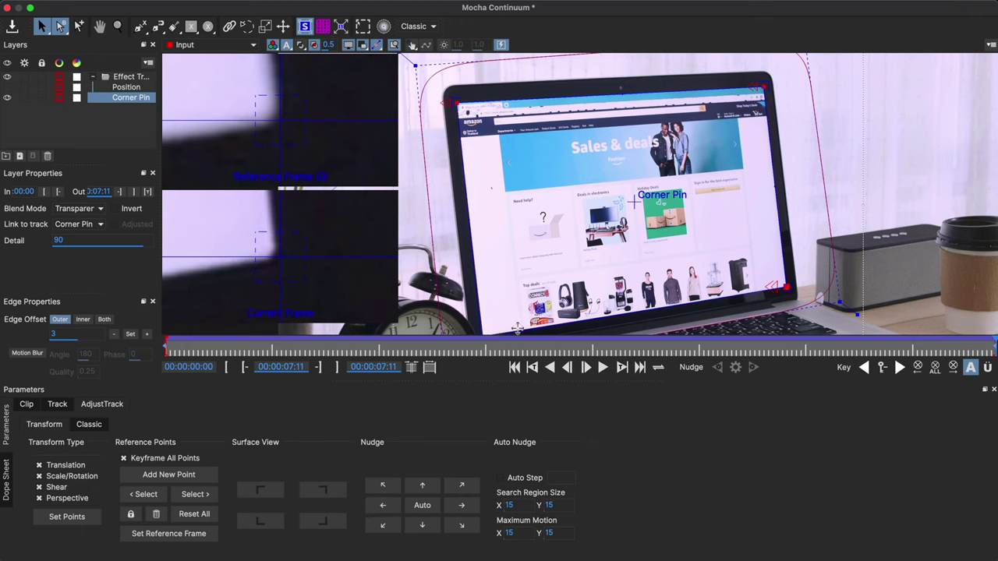
scroll(491, 312, "up", 1)
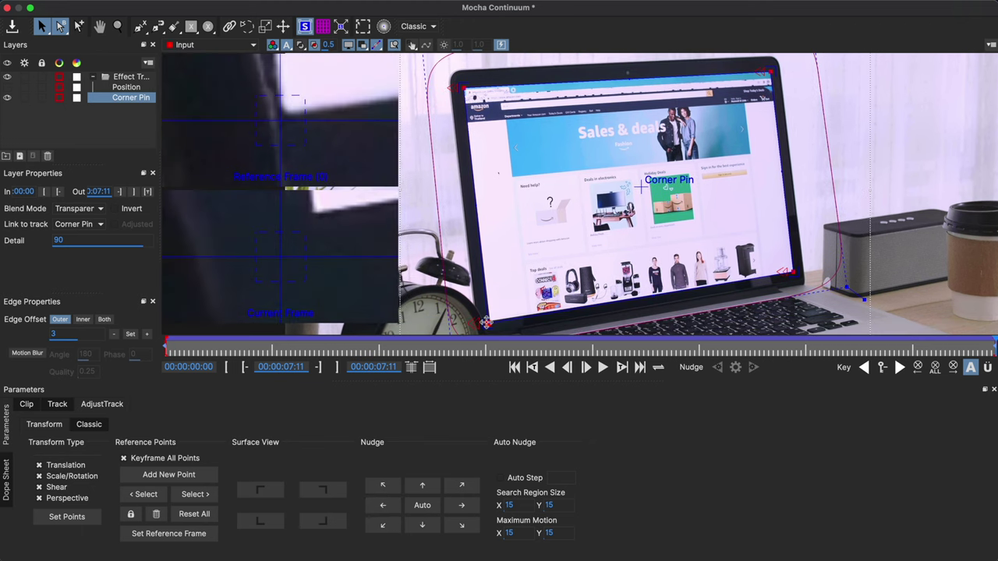
left_click(416, 506)
Step: At frame 03:15, auto-nudge the bottom-right corner again, check the top corners, and close Mocha
left_click(569, 347)
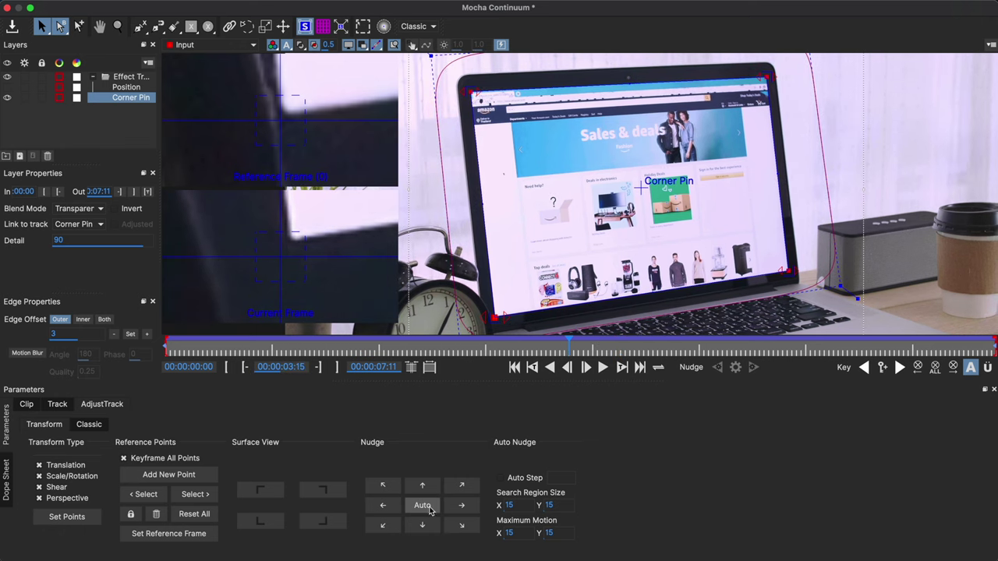
left_click(429, 510)
left_click(791, 272)
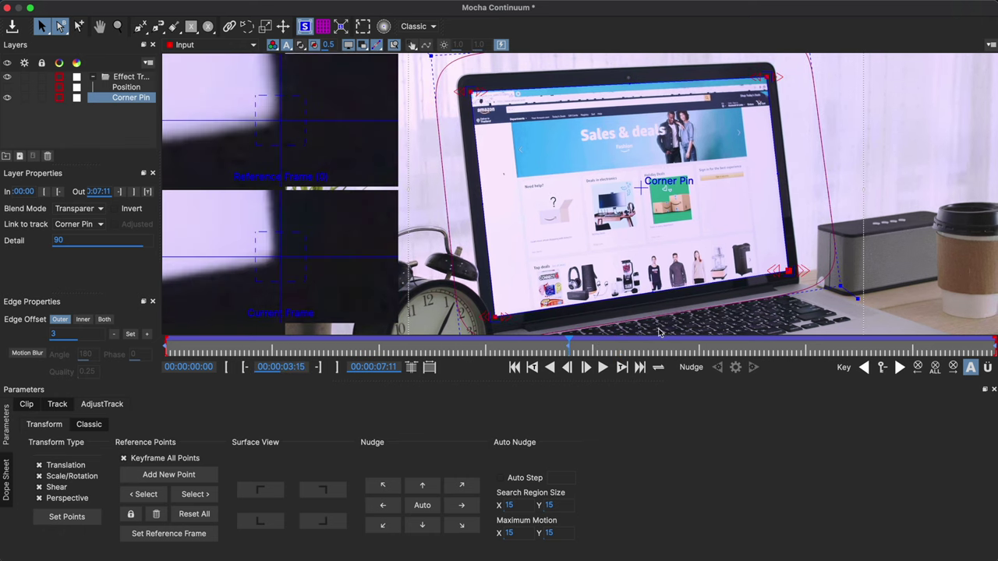
left_click(422, 508)
left_click(769, 77)
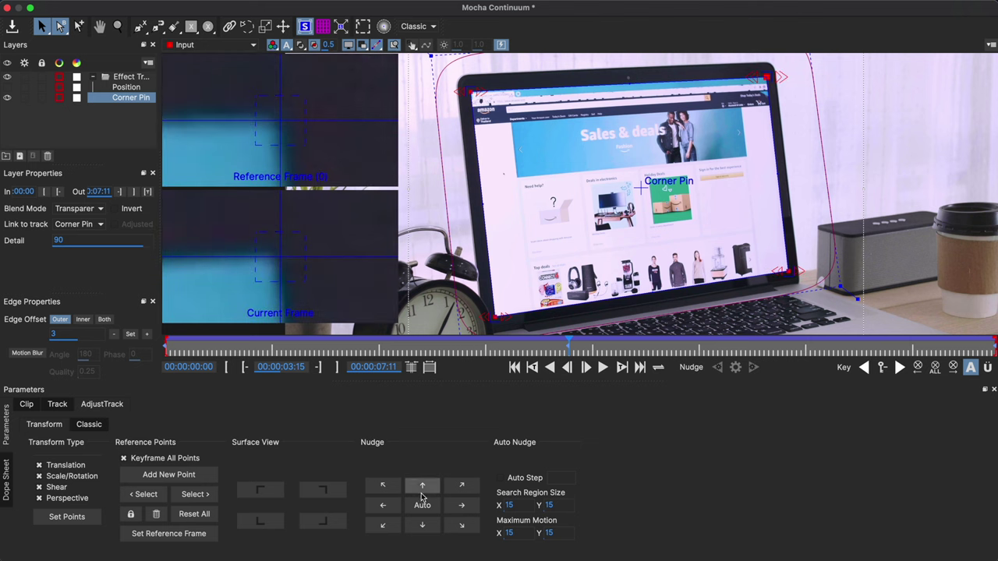
left_click(468, 88)
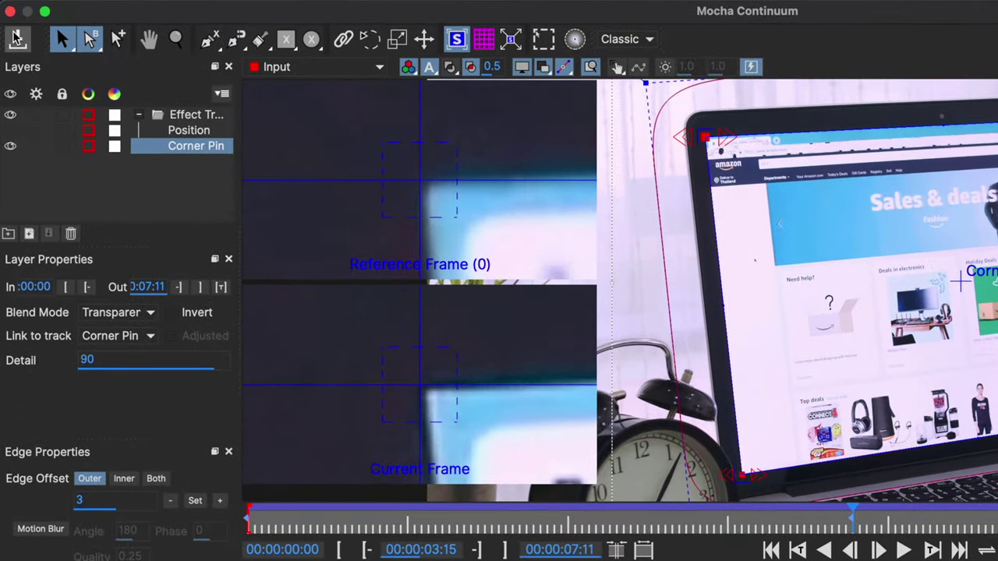
left_click(11, 13)
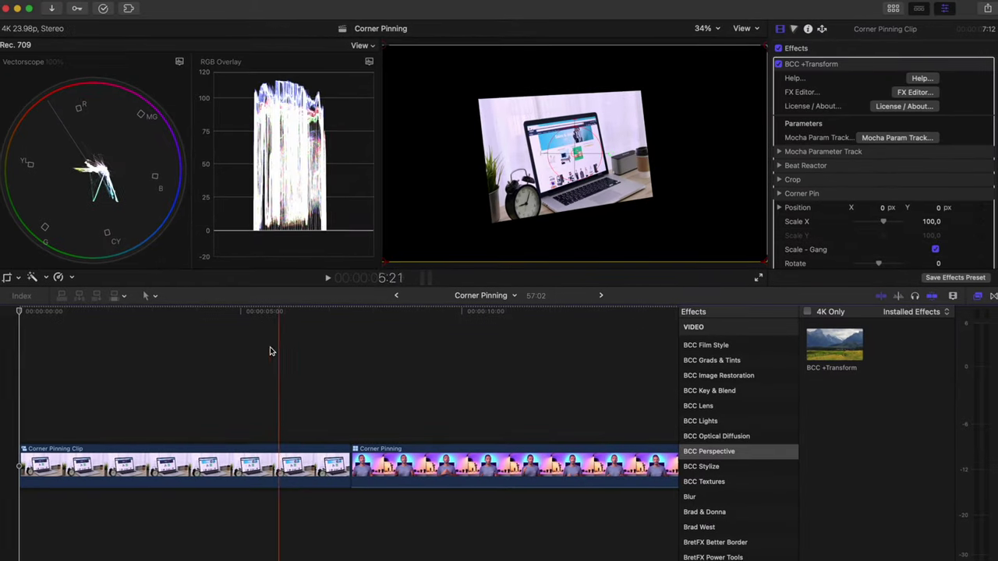
Step: Disable BCC +Transform on the desk clip, then stack the talking-head clip above it, trimmed to match
left_click(107, 482)
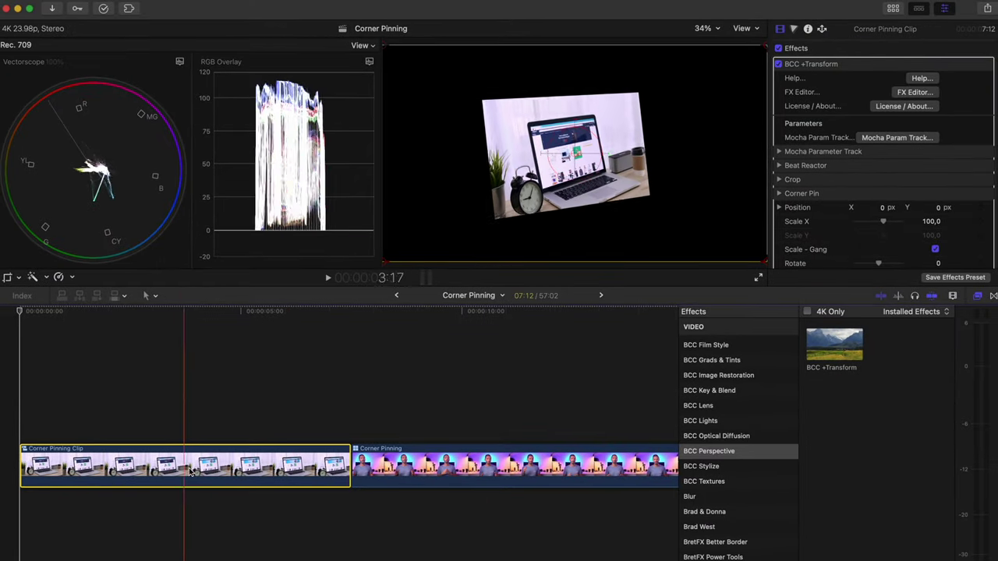
left_click(777, 64)
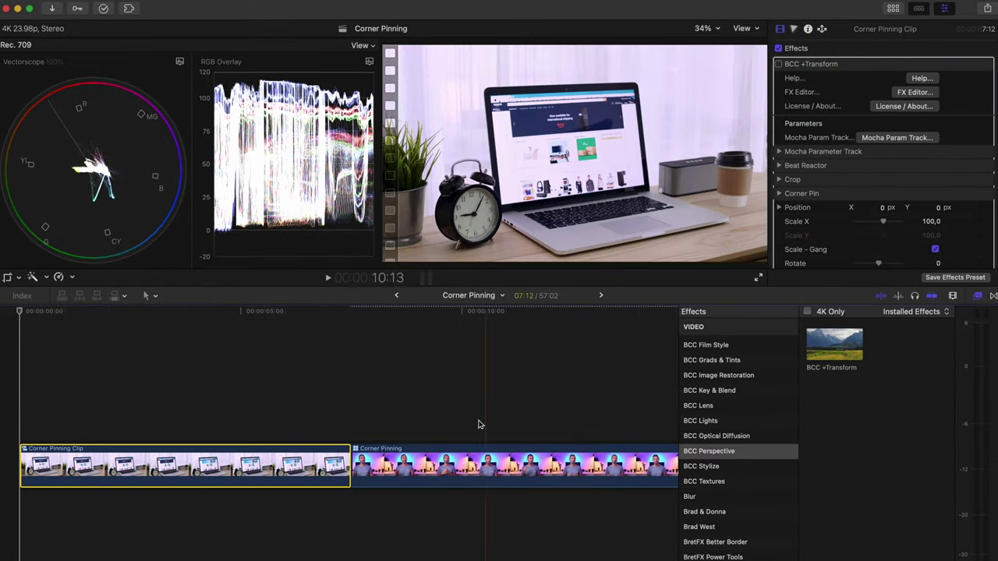
left_click_drag(456, 474, 125, 423)
key("super+7")
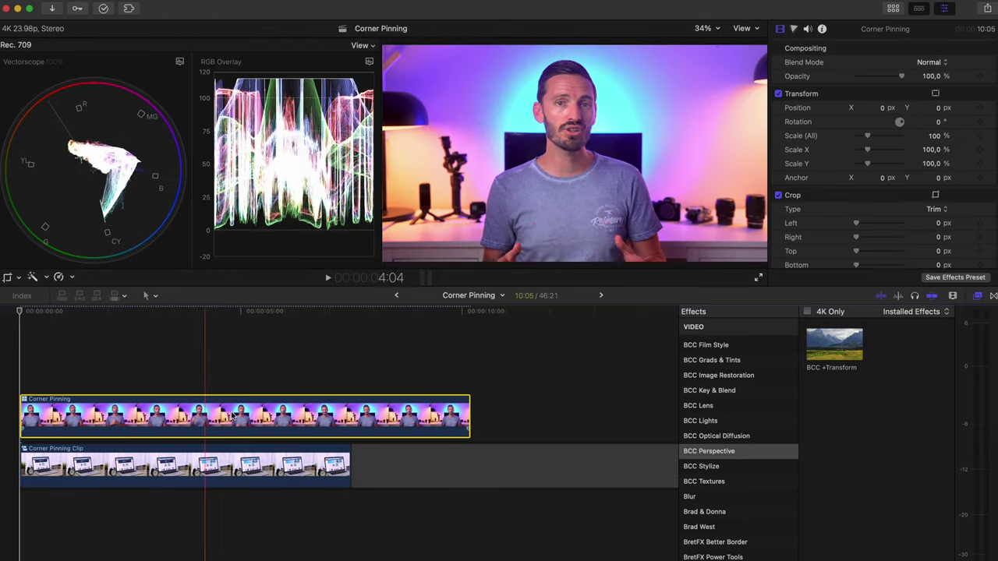
left_click_drag(471, 402, 350, 402)
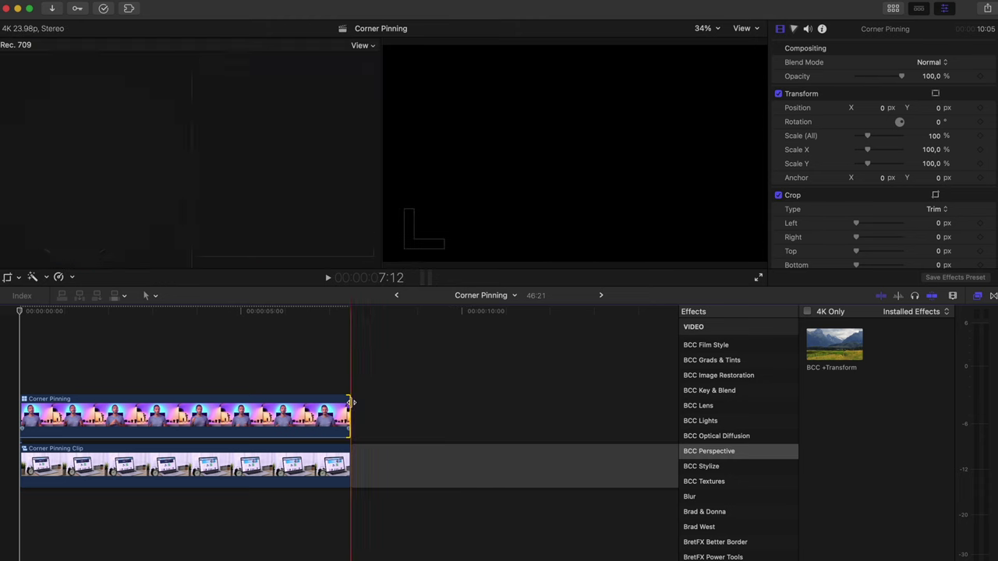
Step: Paste the BCC +Transform effect attribute onto the talking-head clip
left_click(203, 409)
key("super+shift+v")
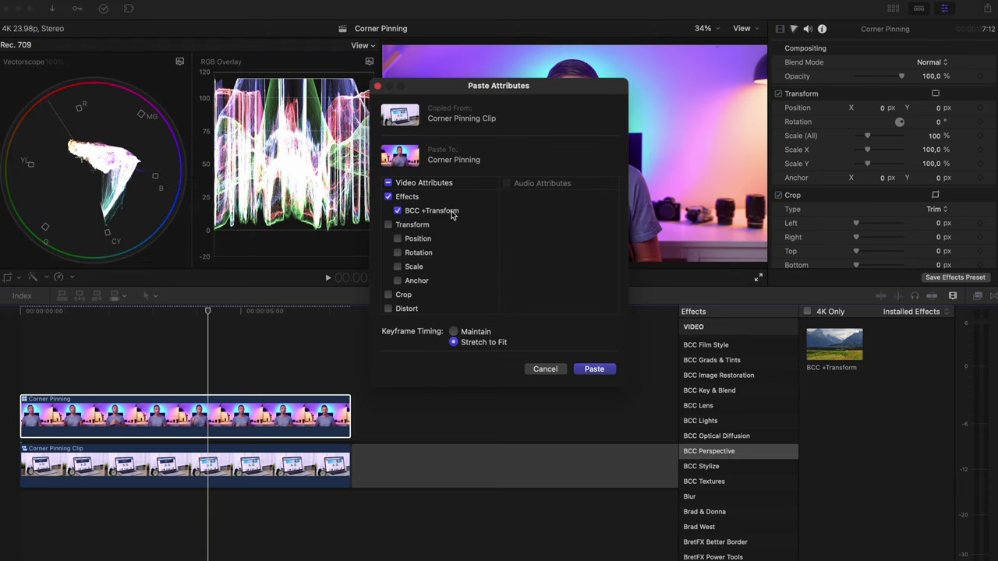
left_click(594, 369)
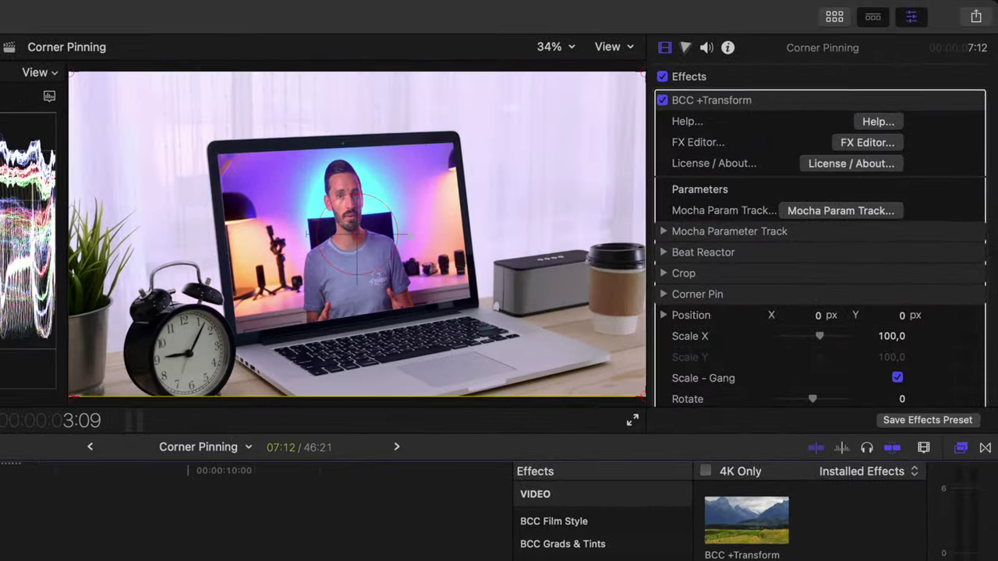
Step: View the laptop composite at 100%, pan along the screen edges, then collapse BCC +Transform
left_click(551, 47)
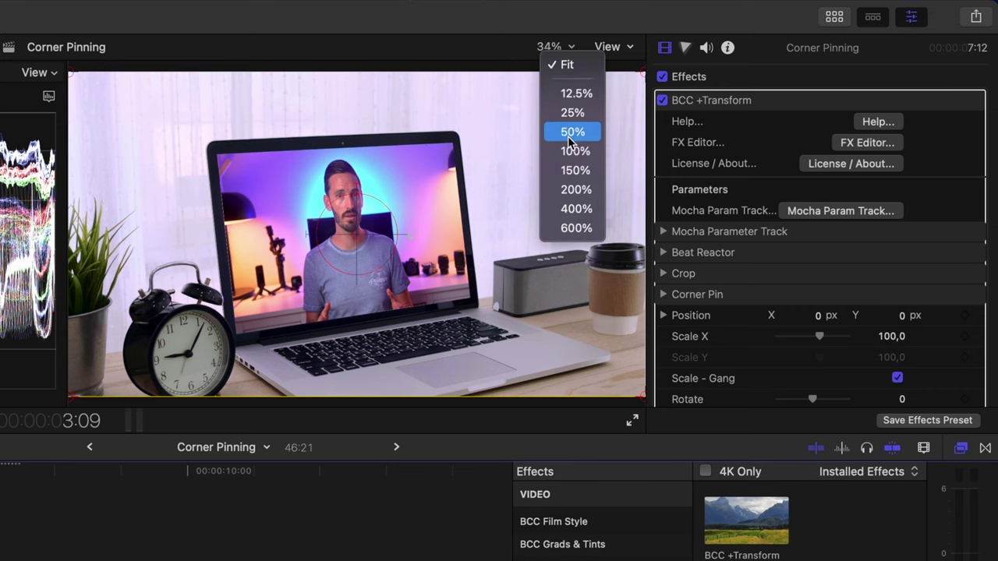
left_click(570, 153)
mouse_move(614, 229)
left_mouse_down()
mouse_move(601, 225)
mouse_move(619, 224)
left_mouse_up()
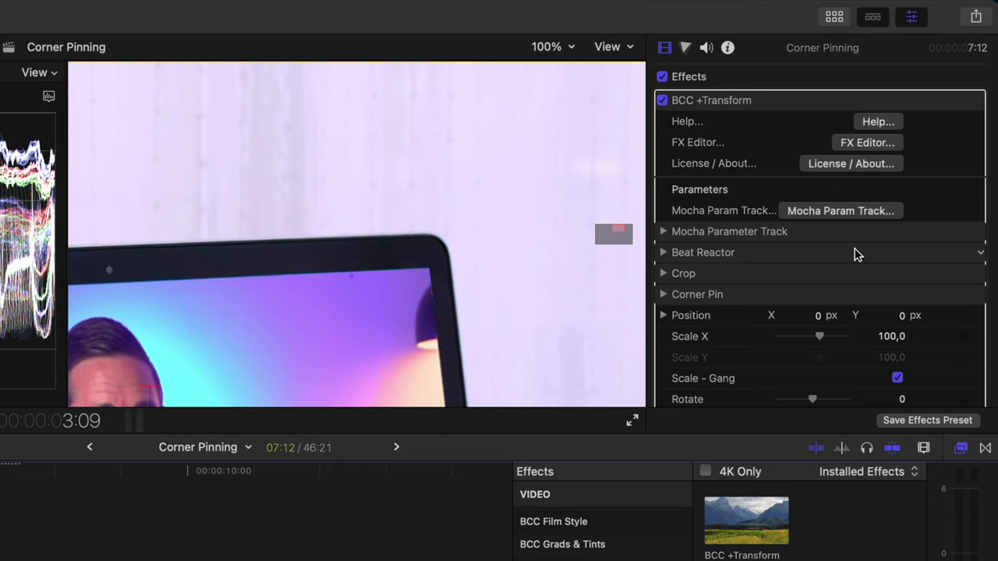
left_click(956, 101)
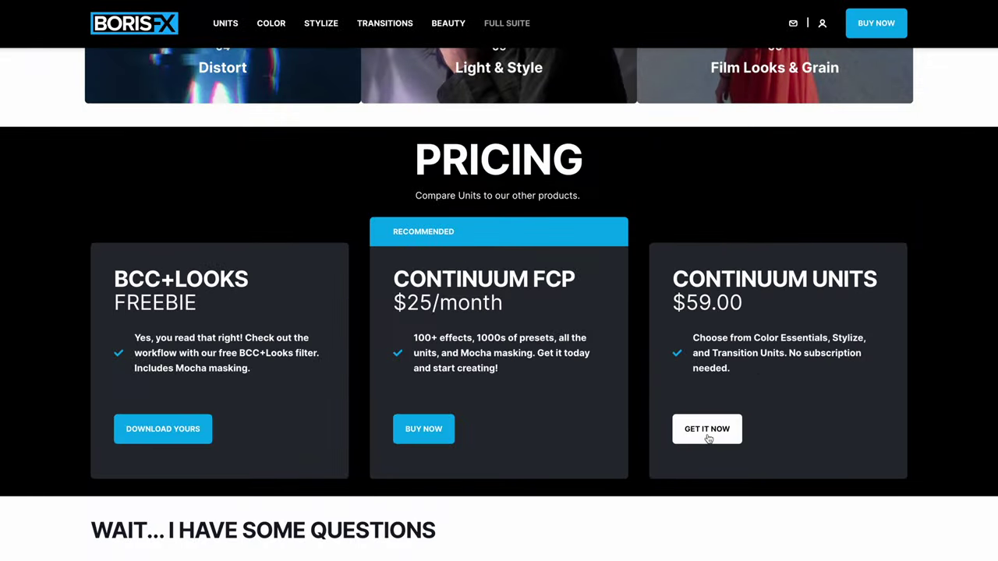
Step: Open the Continuum FCP Units page via Get It Now and scroll down through the Stylize effects
left_click(706, 430)
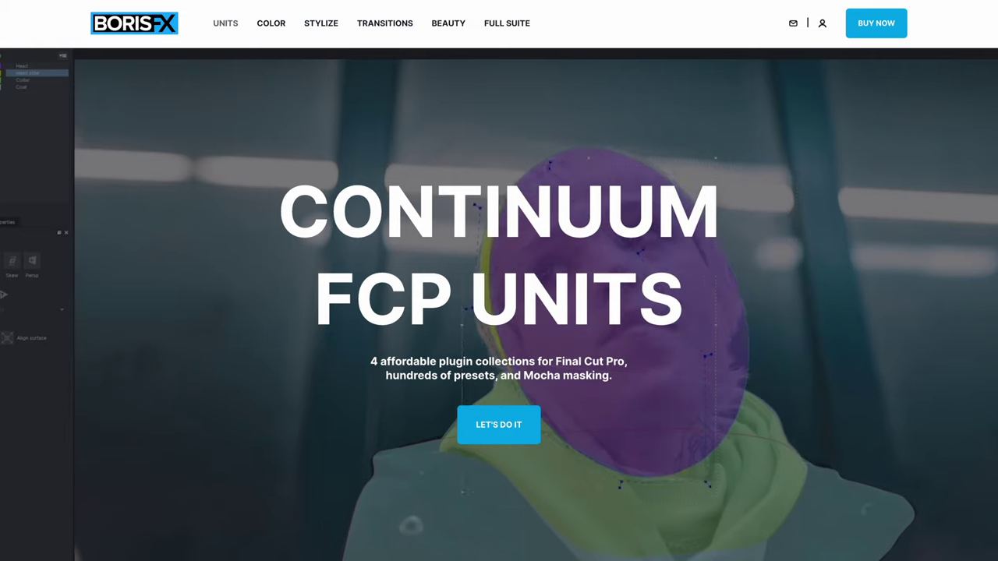
scroll(959, 207, "down", 7)
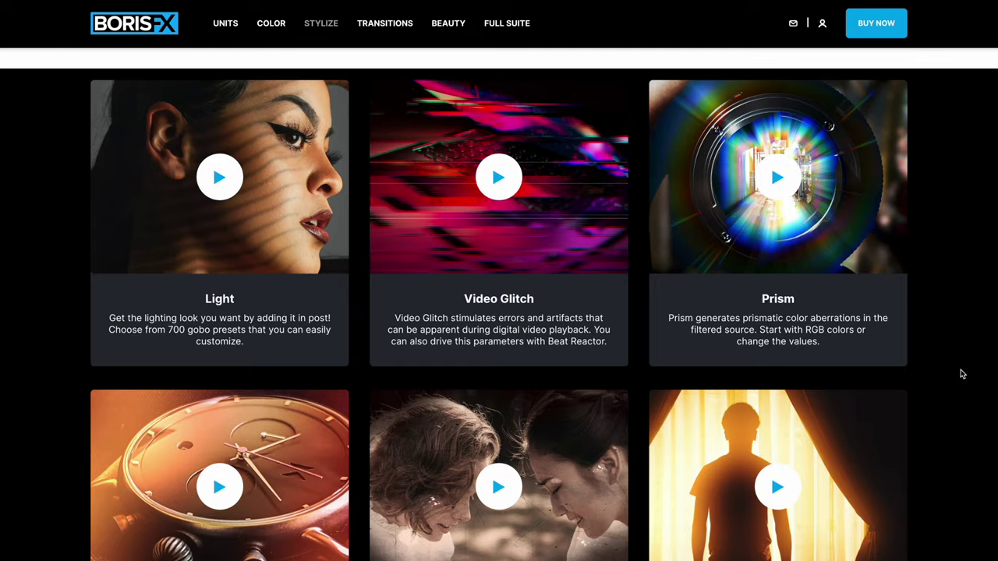
scroll(961, 374, "down", 5)
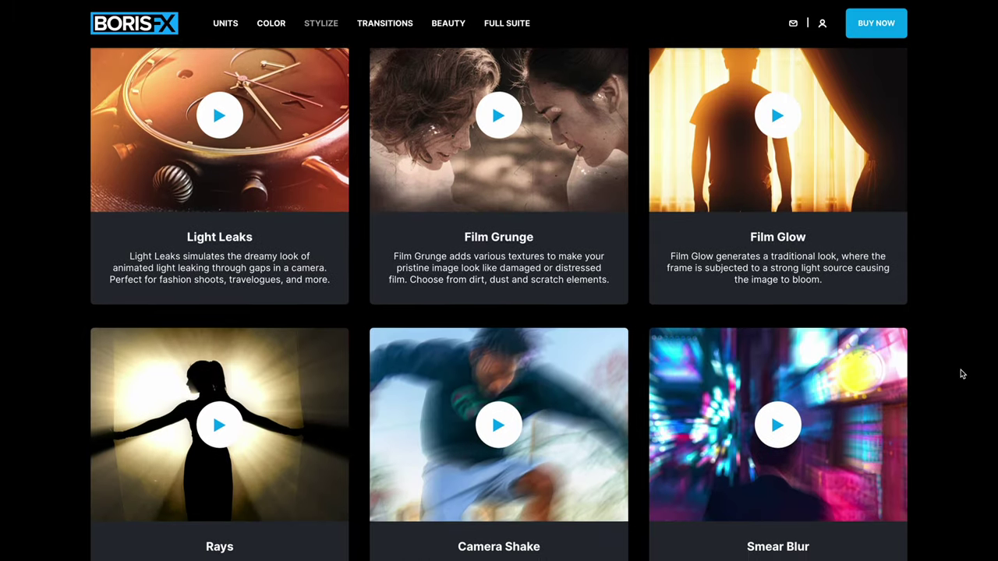
scroll(961, 374, "down", 5)
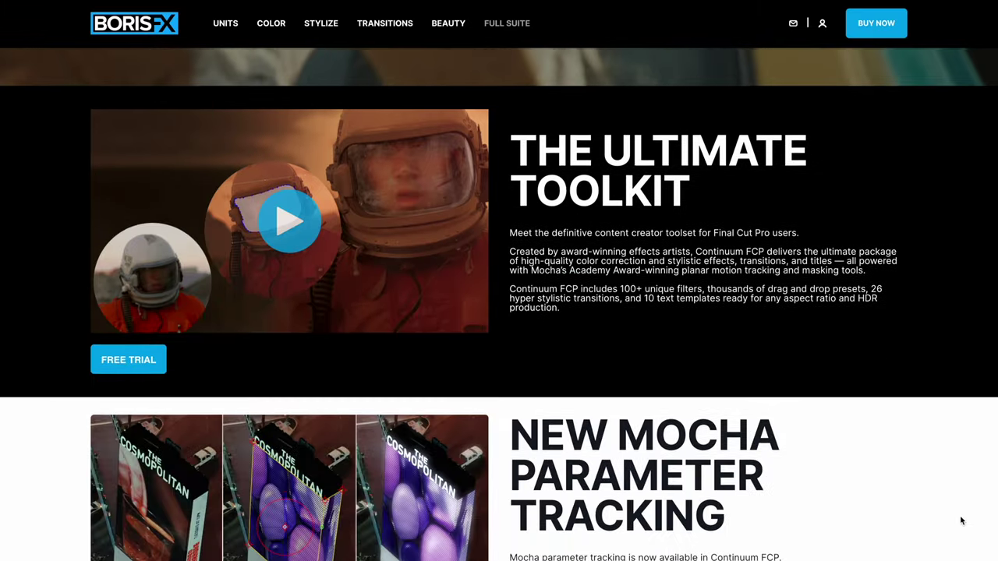
scroll(959, 520, "down", 4)
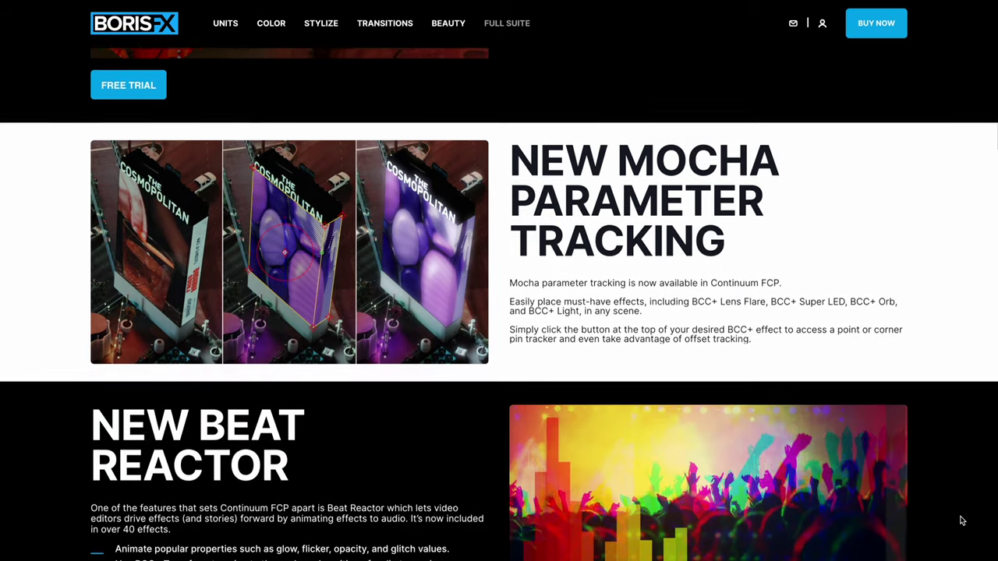